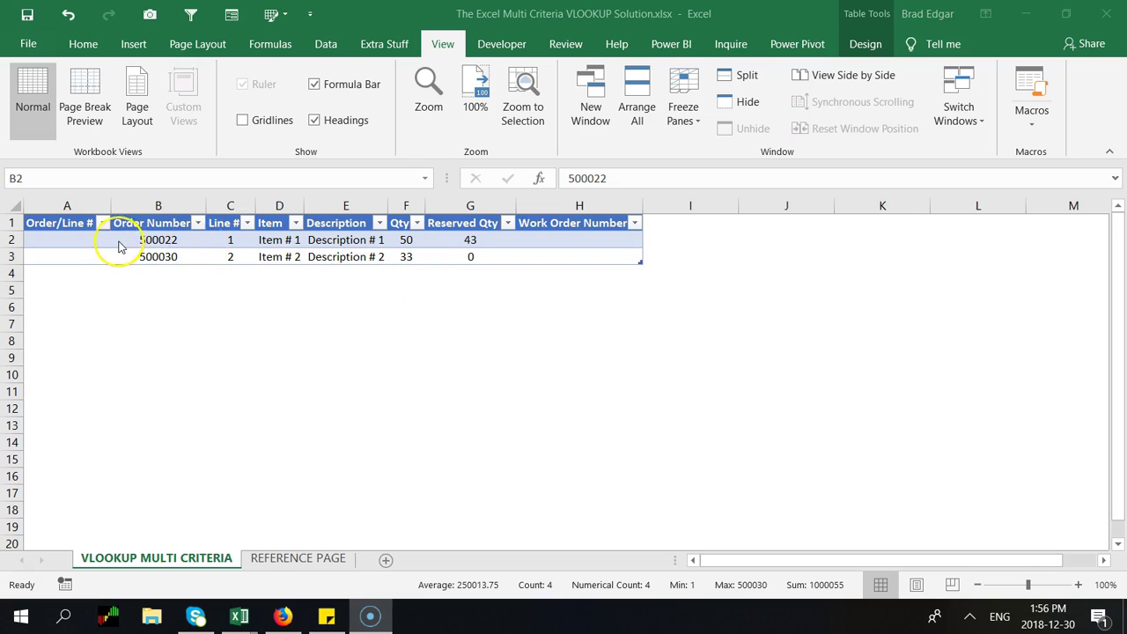
- Highlight the Order Number and Line # values, then select the first Order/Line # cell A2
key(shift+Right)
key(shift+Down)
click(62, 239)
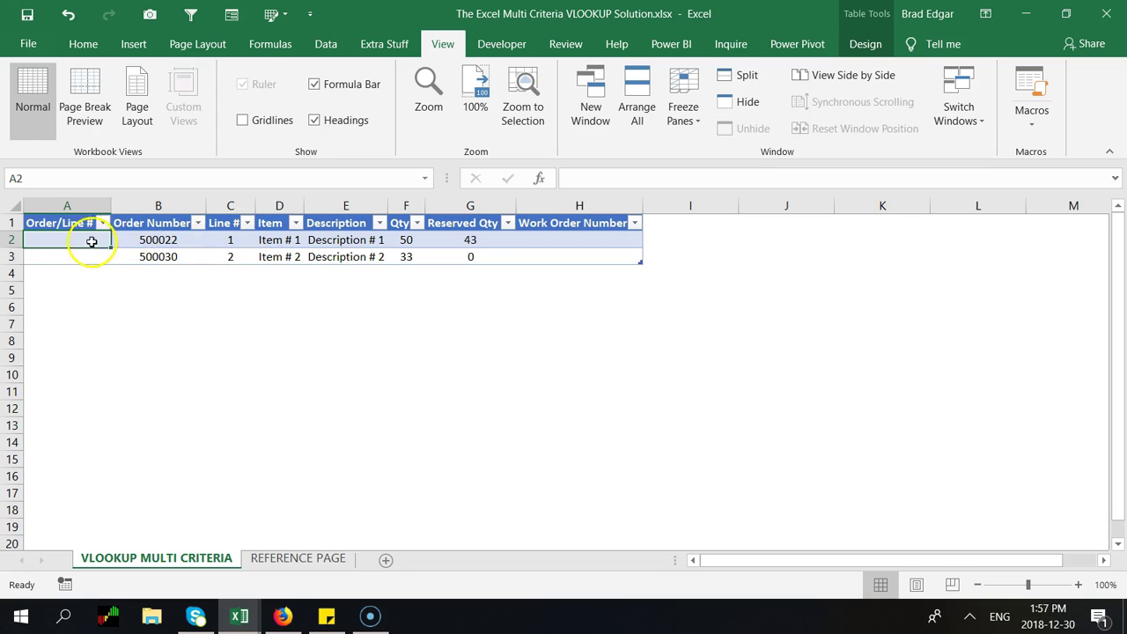
- Check the REFERENCE PAGE table, then switch back to the VLOOKUP MULTI CRITERIA sheet
click(299, 558)
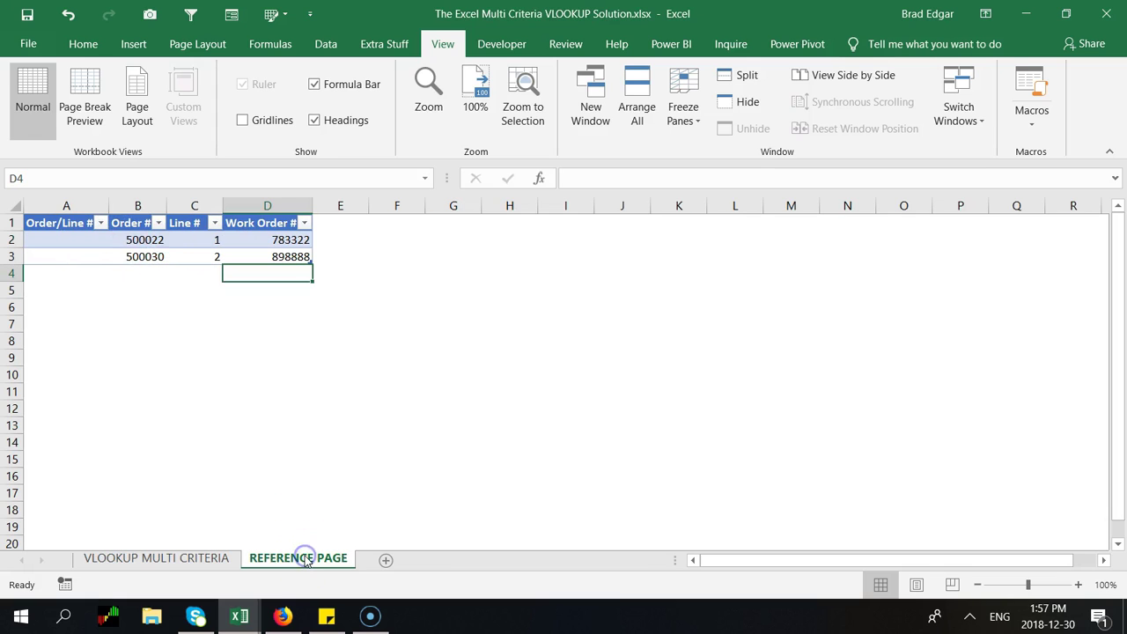
click(179, 560)
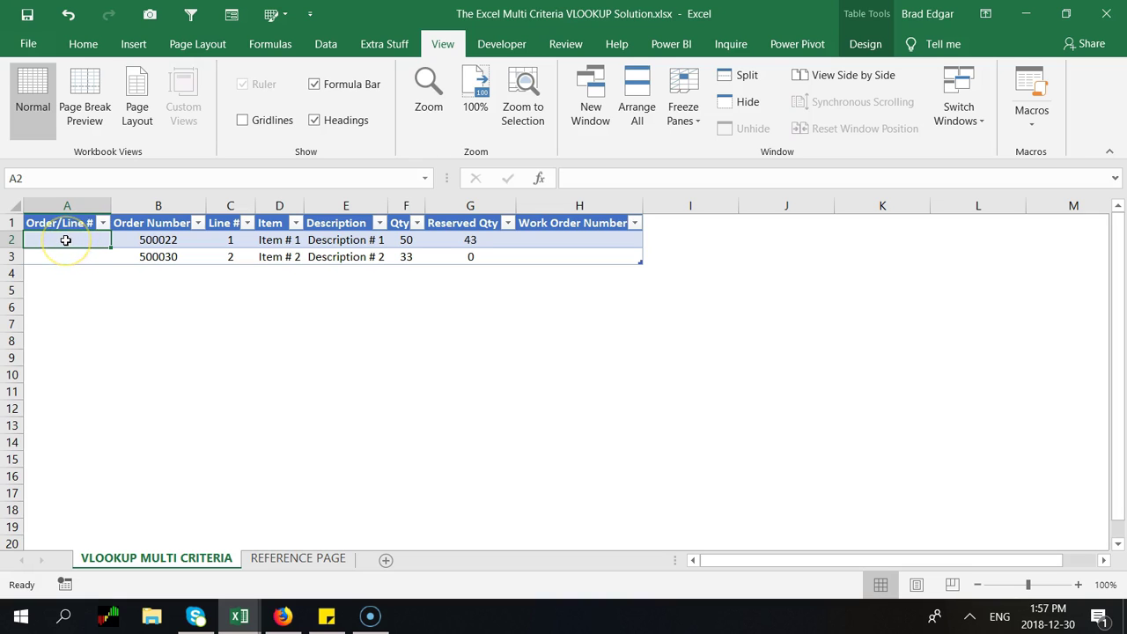
- Enter =[@[Order Number]]&[@[Line #]] in A2 so the column shows 5000221 and 5000302
text(=)
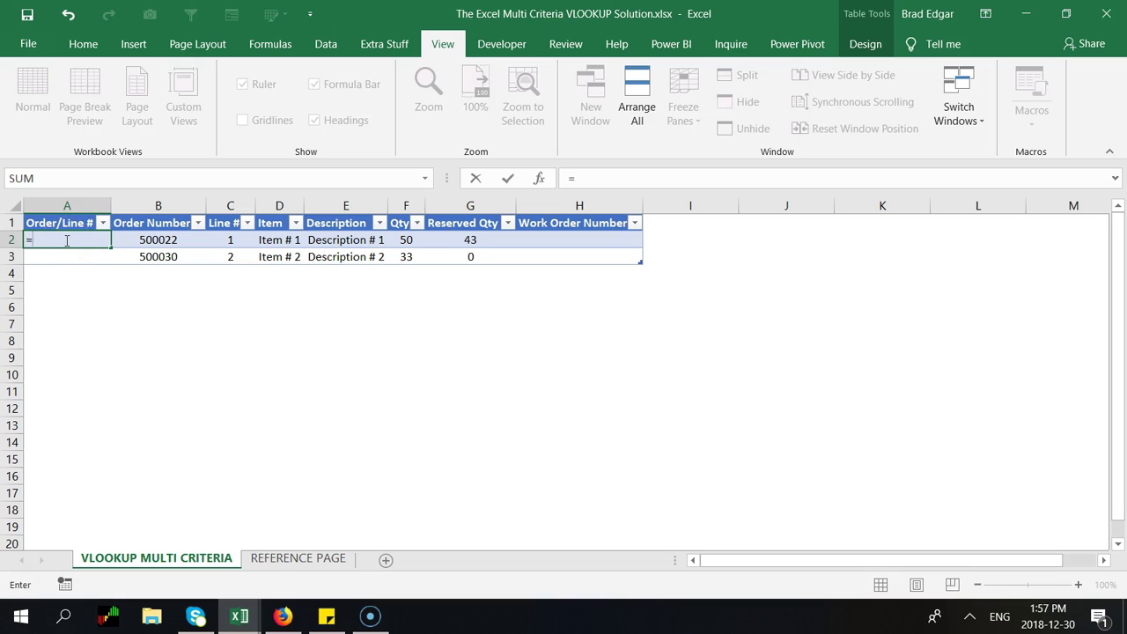
click(167, 241)
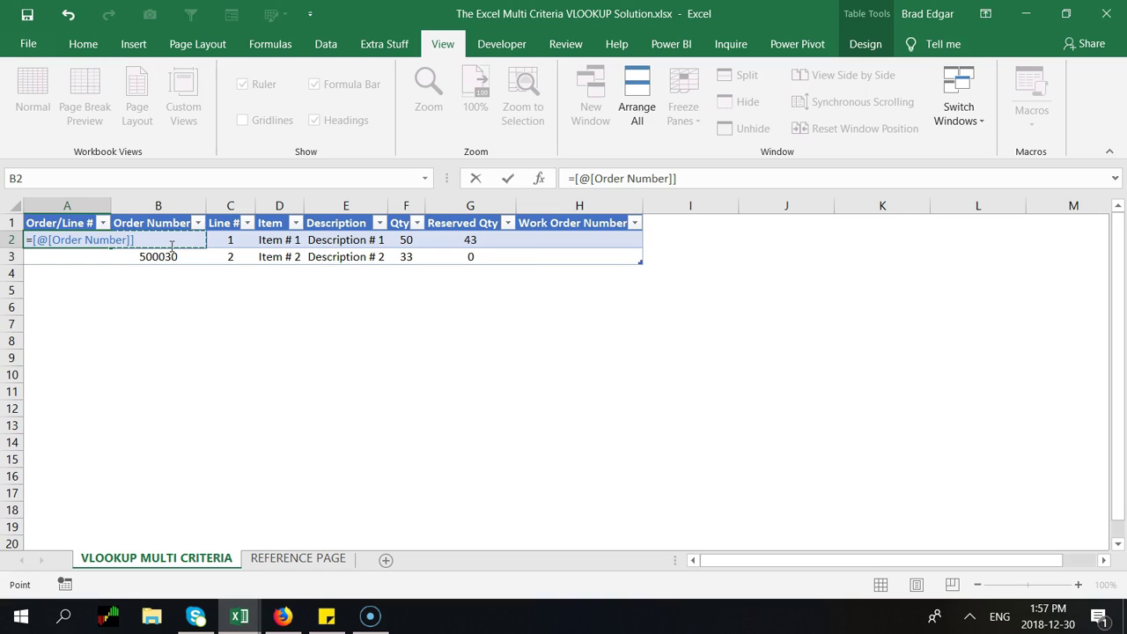
text(&)
click(211, 243)
click(229, 242)
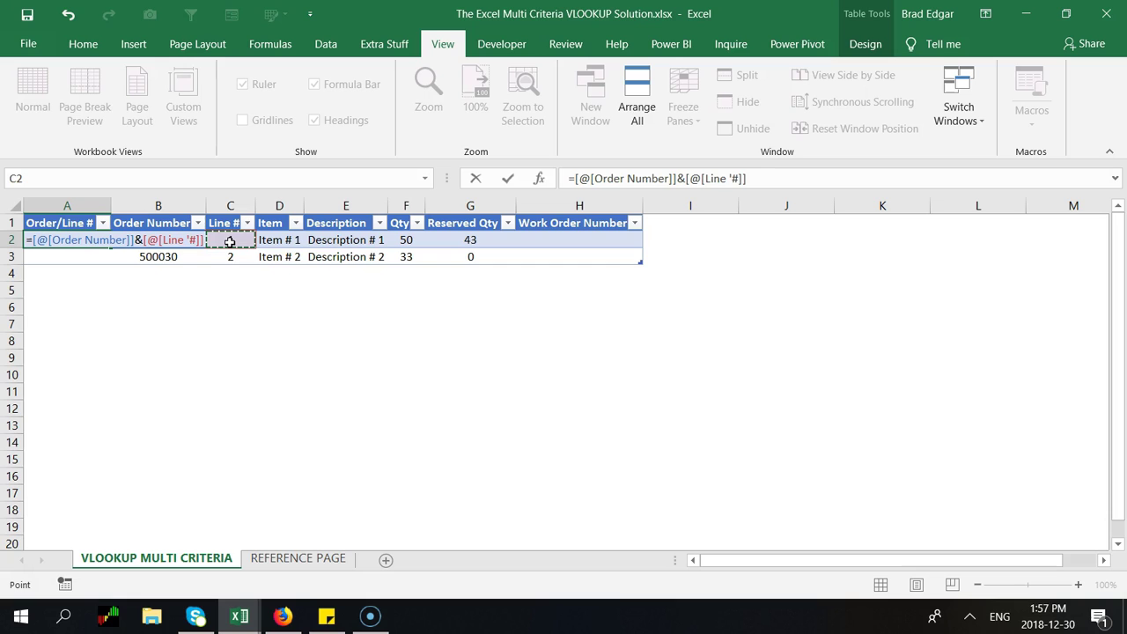
key(Return)
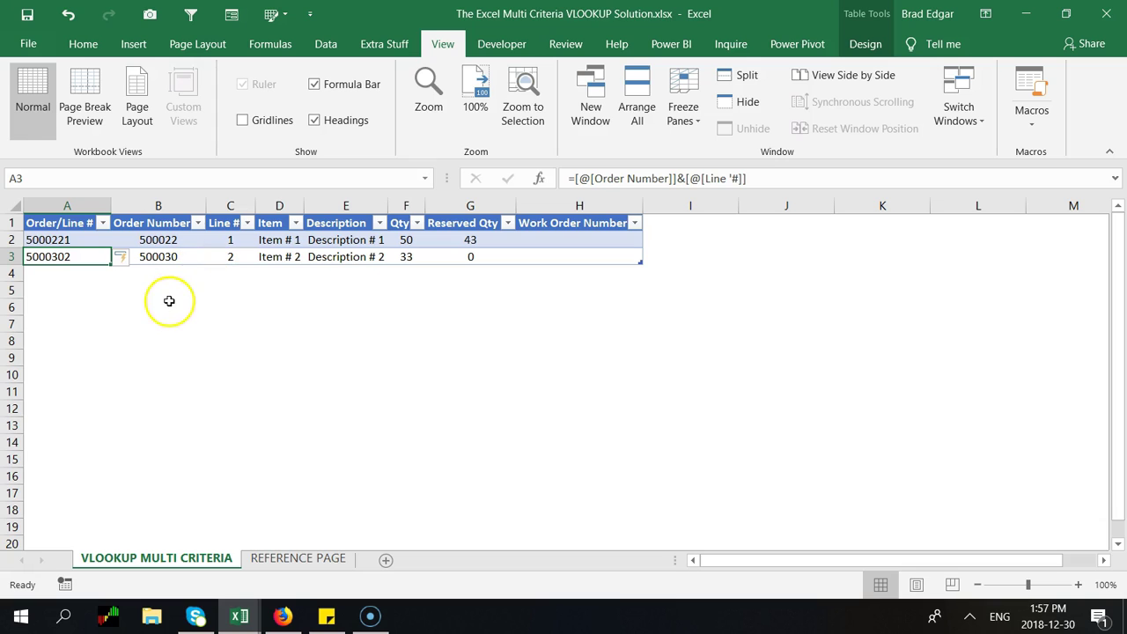
- On REFERENCE PAGE, enter =[@[Order #]]&[@[Line #]] in A2 for keys 5000221 and 5000302, then go back to the main sheet
click(323, 561)
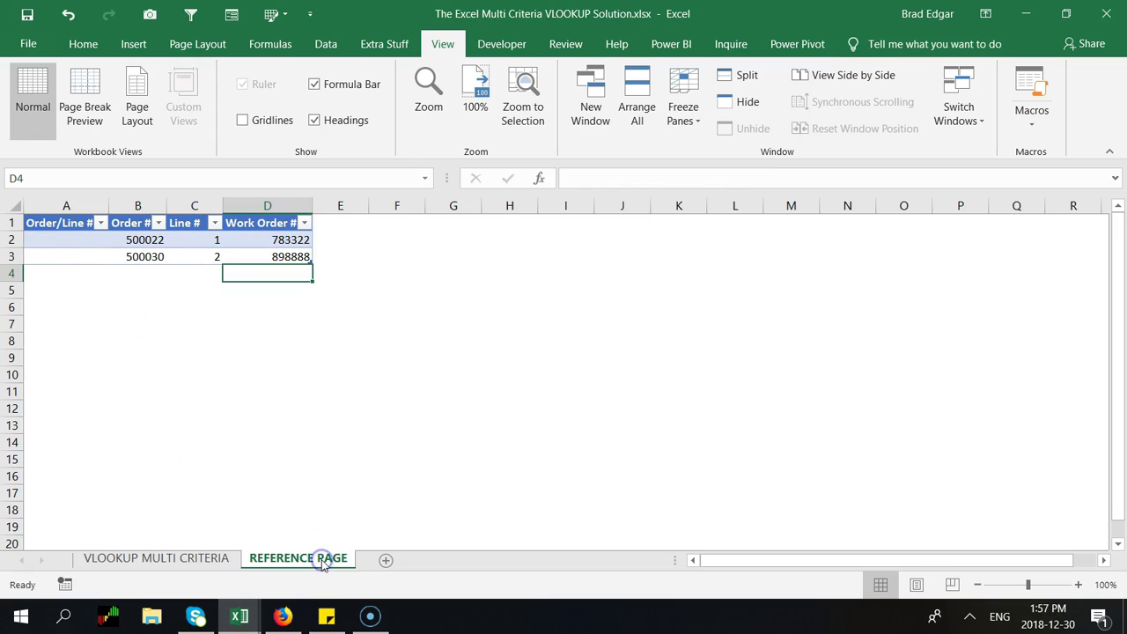
click(54, 239)
text(=)
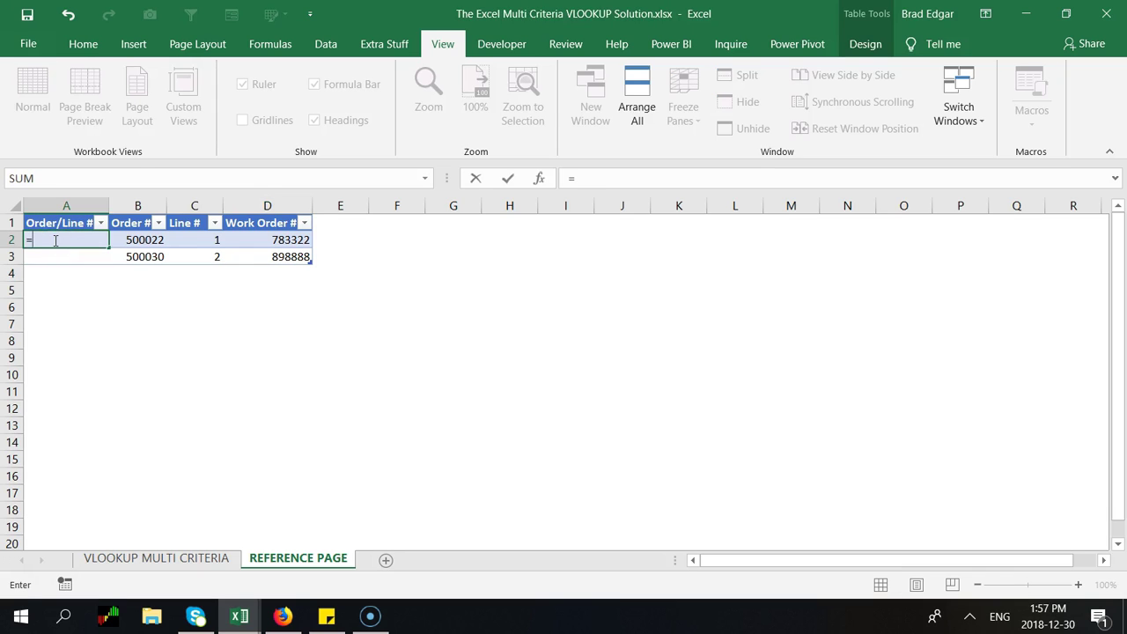
key(Right)
text(*)
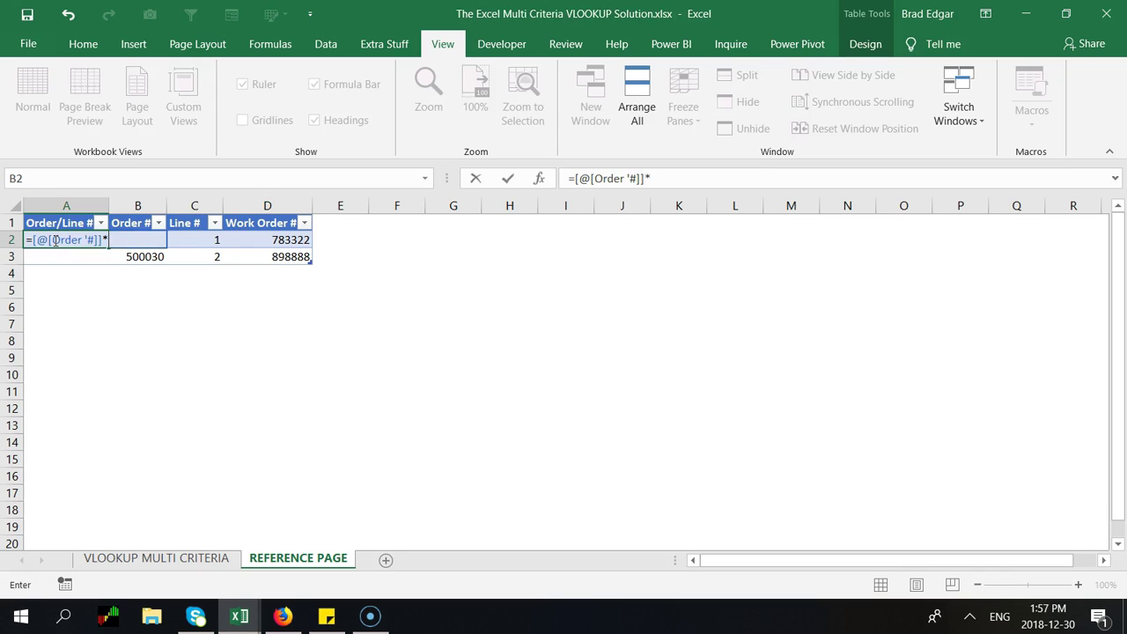
key(BackSpace)
text(&)
click(216, 244)
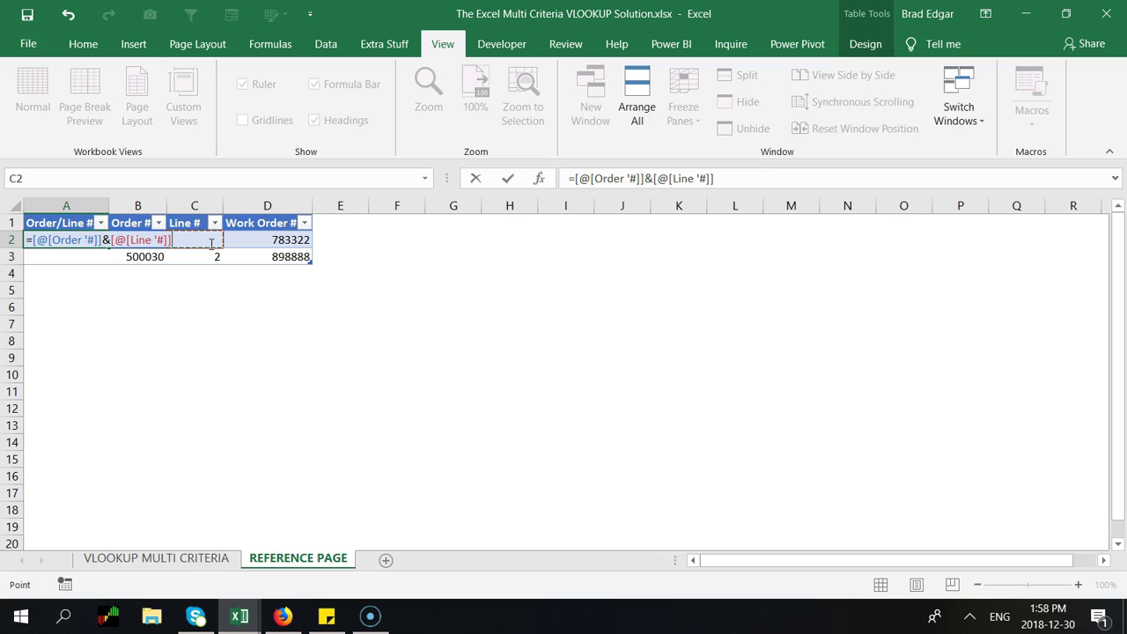
key(Return)
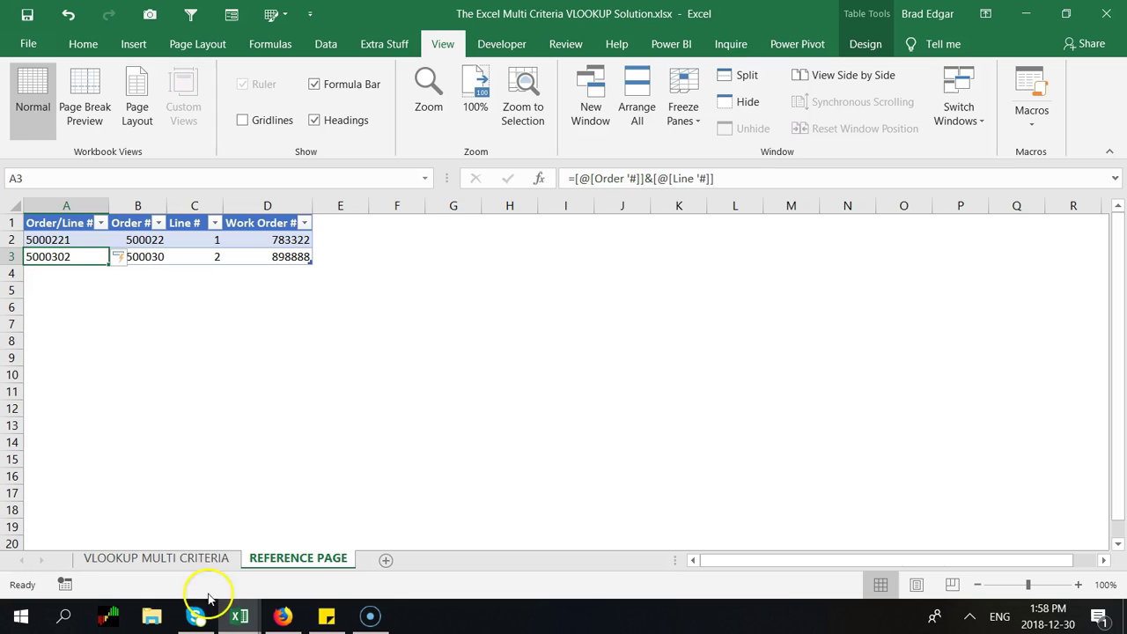
click(201, 563)
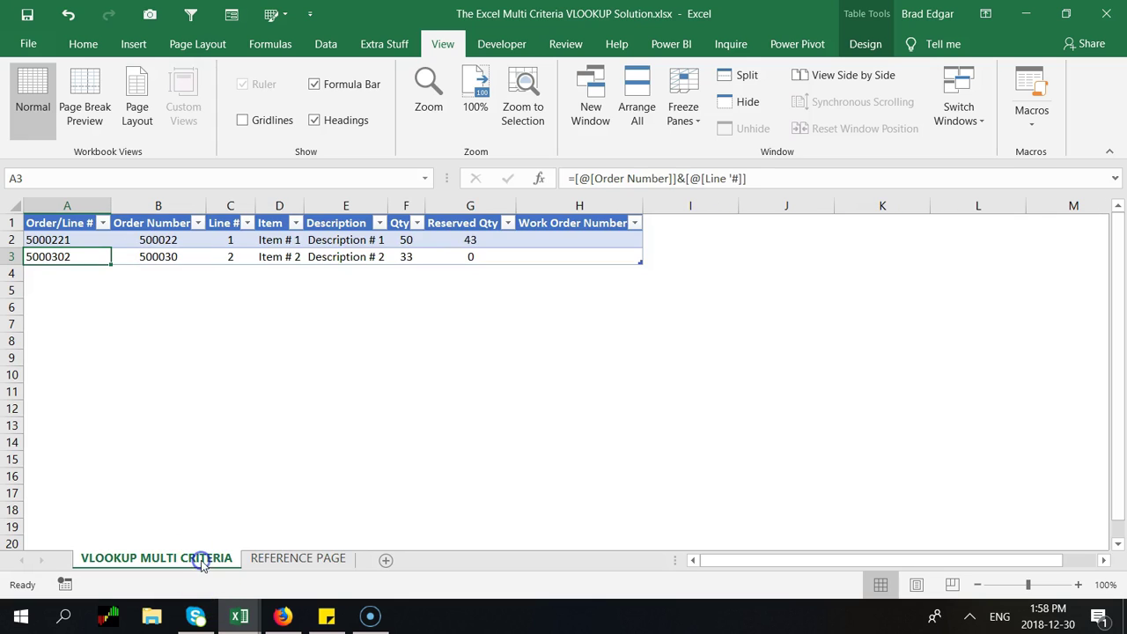
- In H2 begin =vlookup( with the row's Order/Line # as the lookup value
click(73, 240)
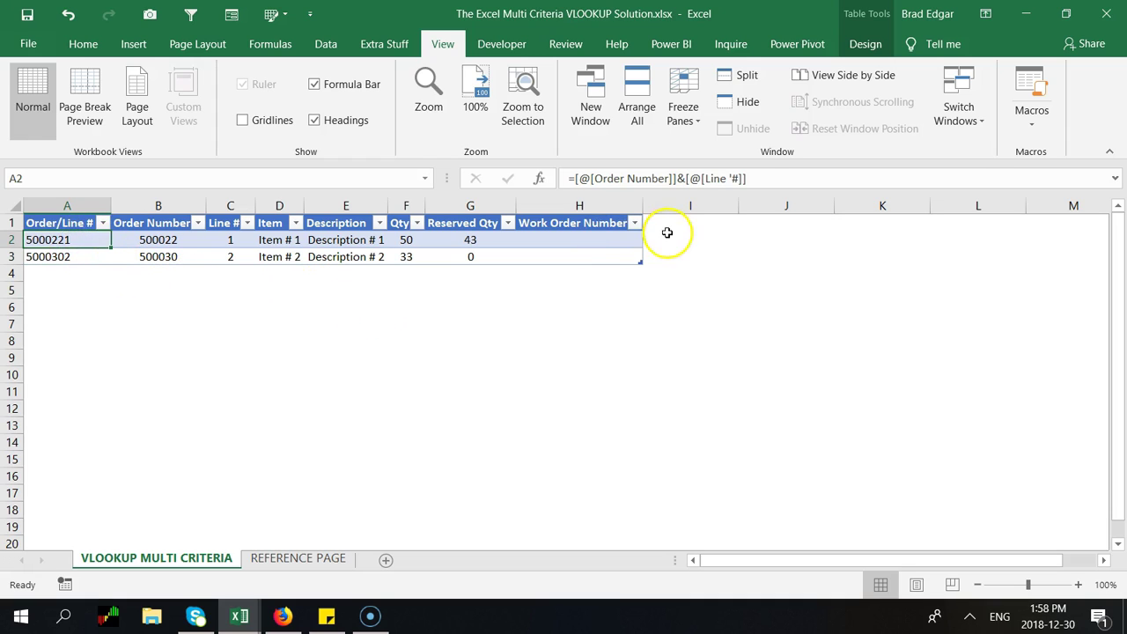
click(588, 237)
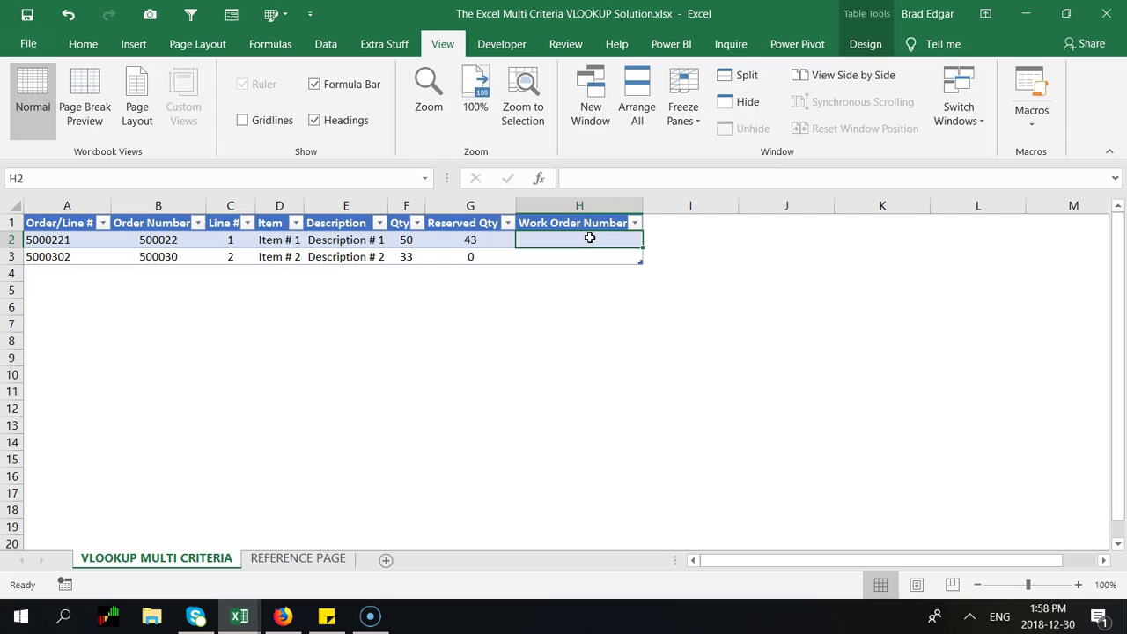
text(=)
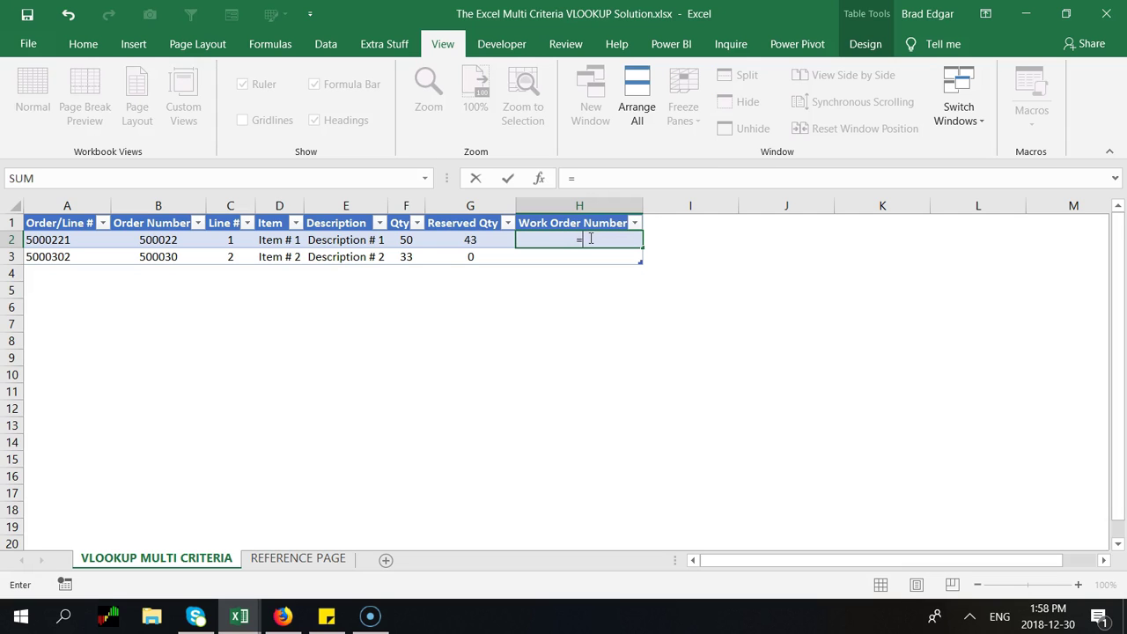
text(vlo)
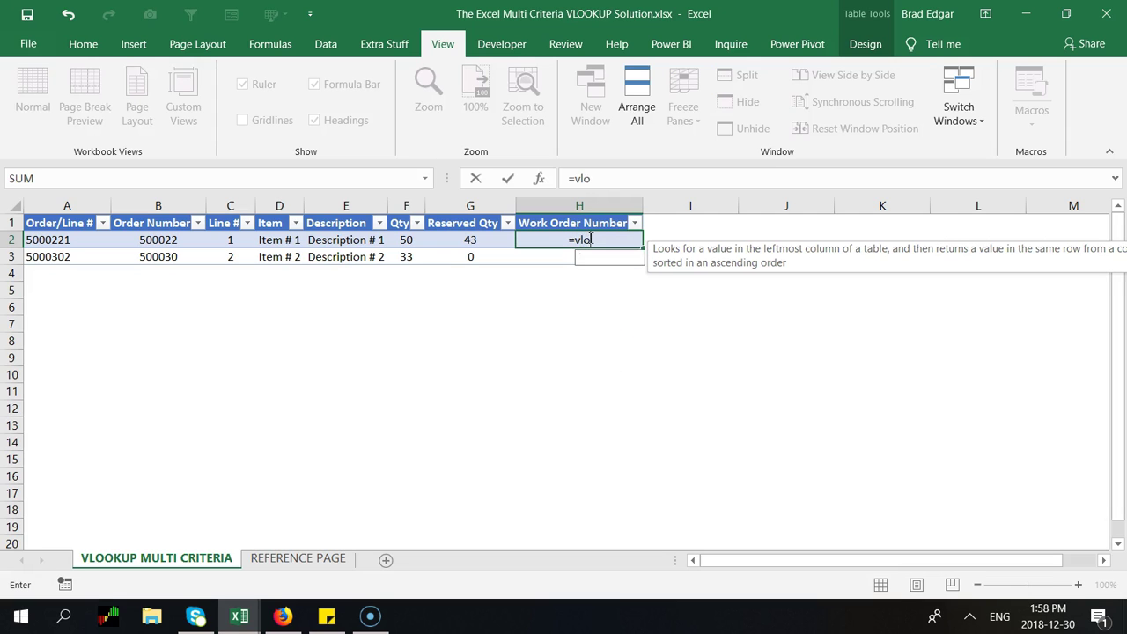
text(okup()
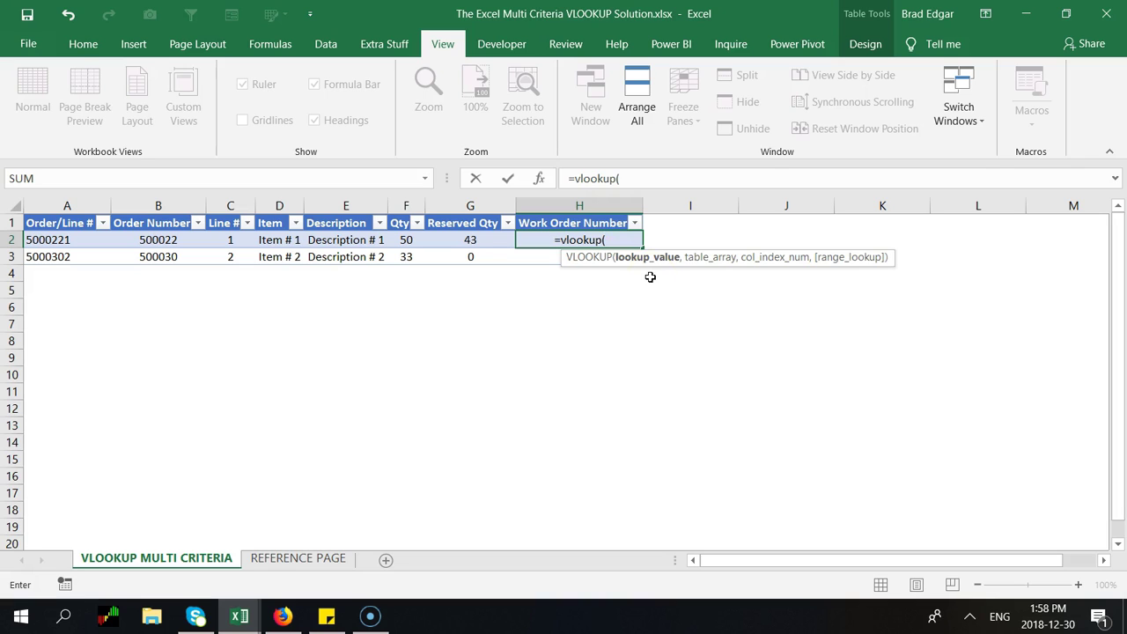
click(71, 239)
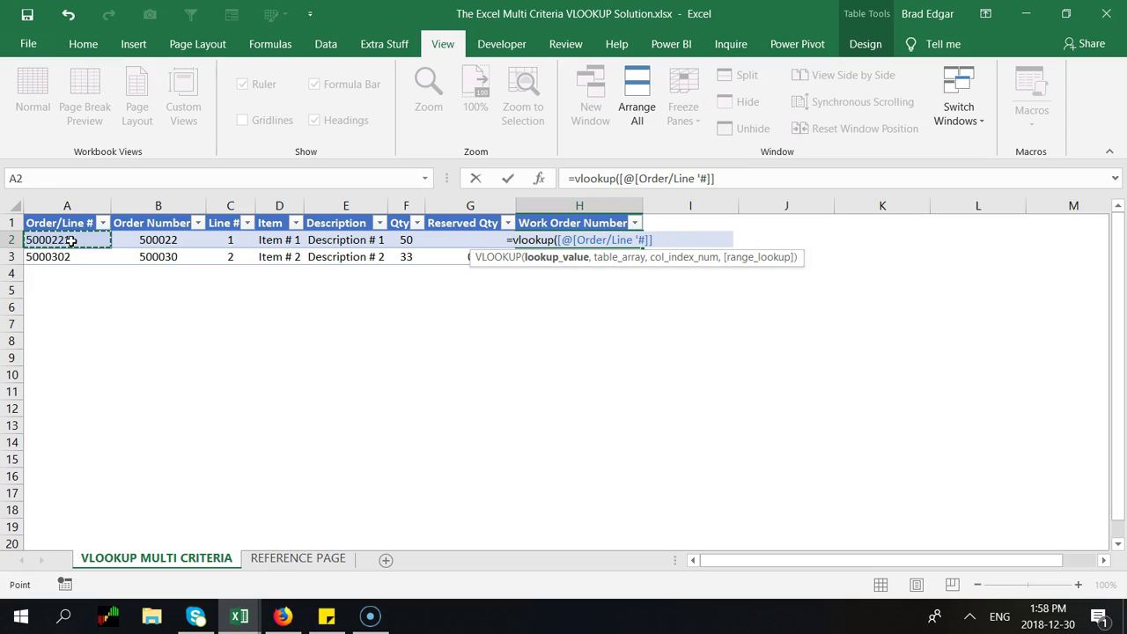
text(,)
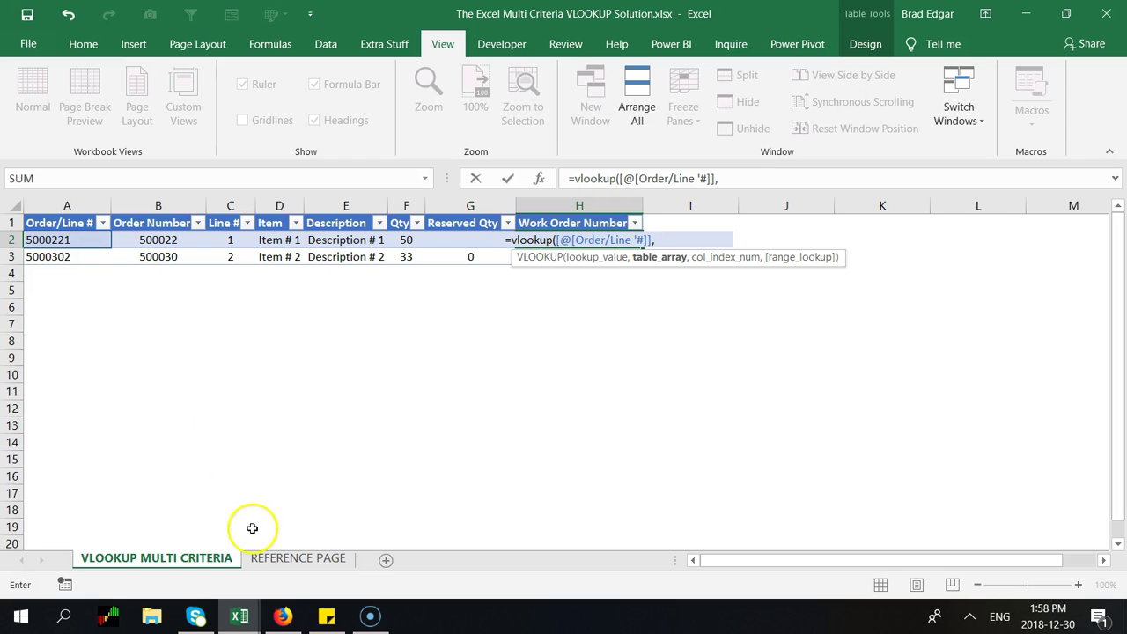
- Use the whole REFERENCE PAGE table (Table2[#All]) as the lookup range, with column index 4
click(297, 558)
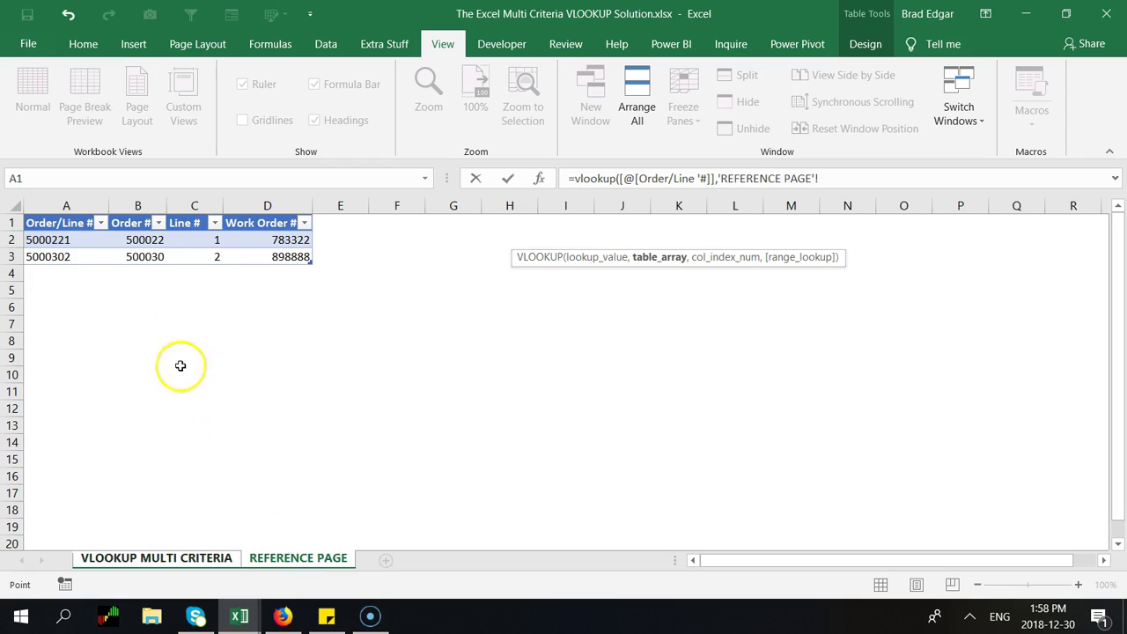
click(68, 206)
drag(68, 206, 201, 216)
click(275, 256)
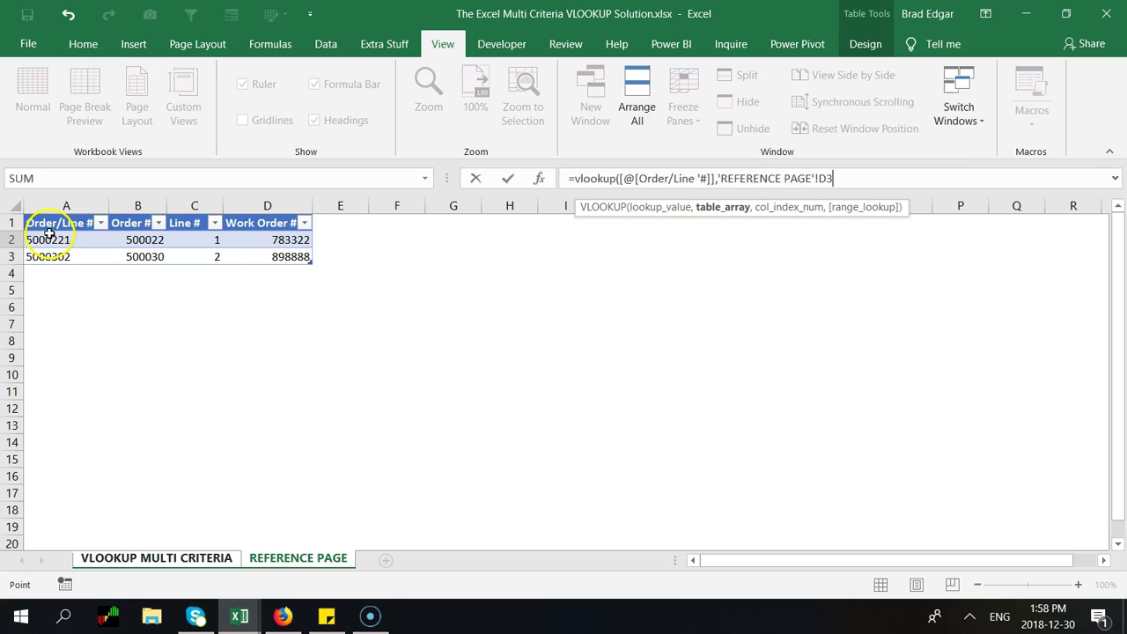
text(+)
drag(48, 223, 262, 251)
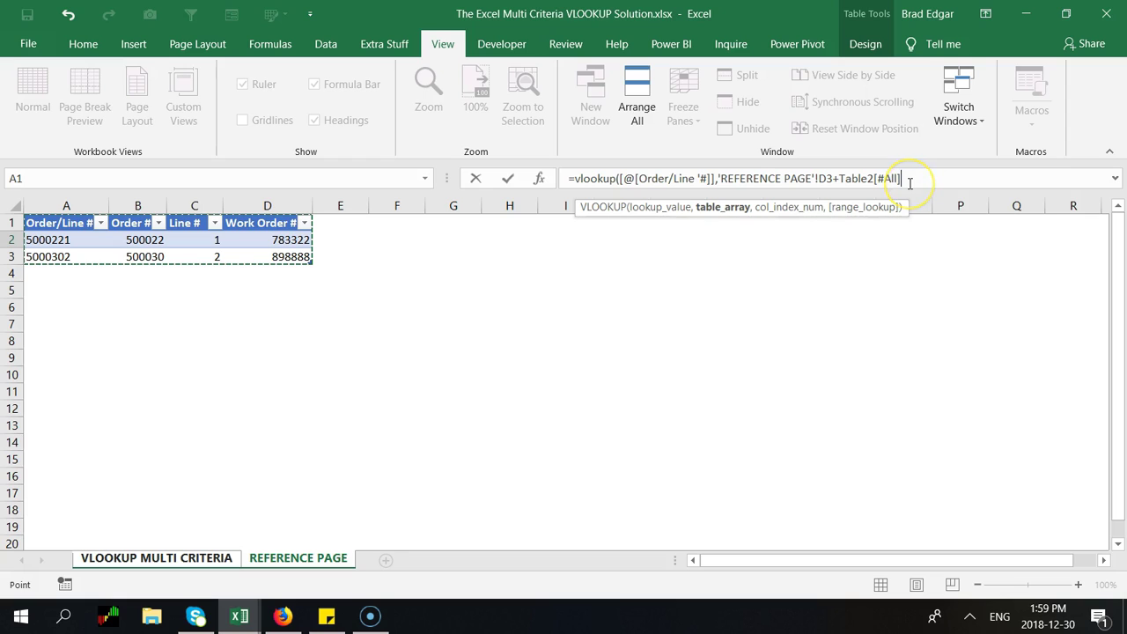
key(BackSpace)
key(BackSpace)
key(BackSpace)
key(BackSpace)
key(BackSpace)
key(BackSpace)
key(BackSpace)
key(BackSpace)
key(BackSpace)
key(BackSpace)
key(BackSpace)
key(BackSpace)
key(BackSpace)
key(BackSpace)
key(BackSpace)
key(BackSpace)
key(BackSpace)
key(BackSpace)
key(BackSpace)
key(BackSpace)
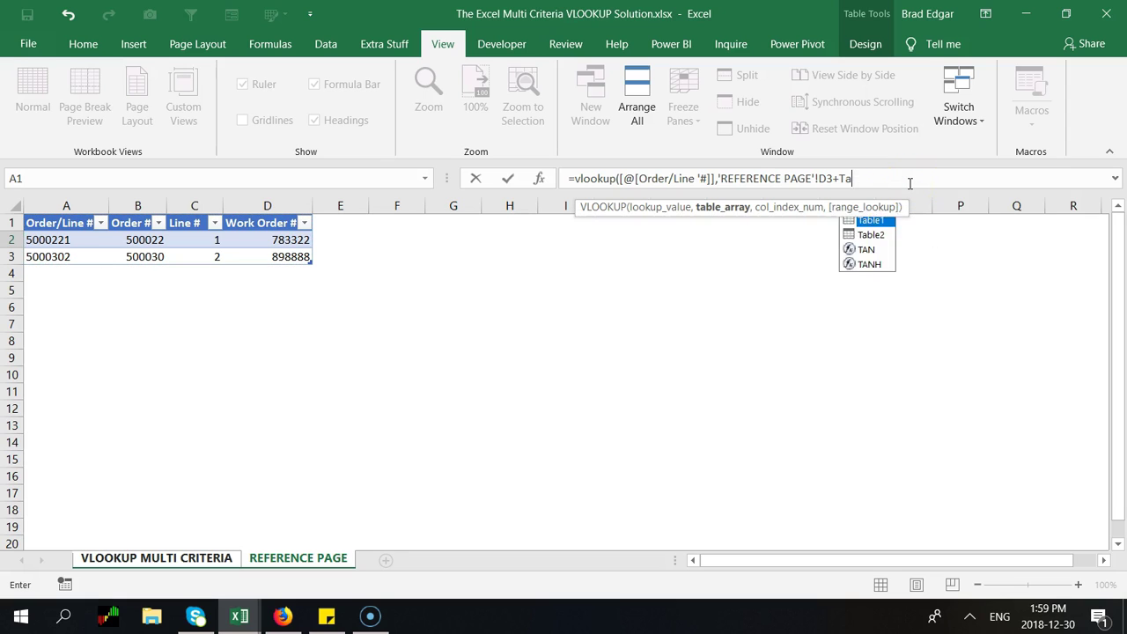
key(BackSpace)
key(BackSpace)
key(BackSpace)
key(BackSpace)
key(BackSpace)
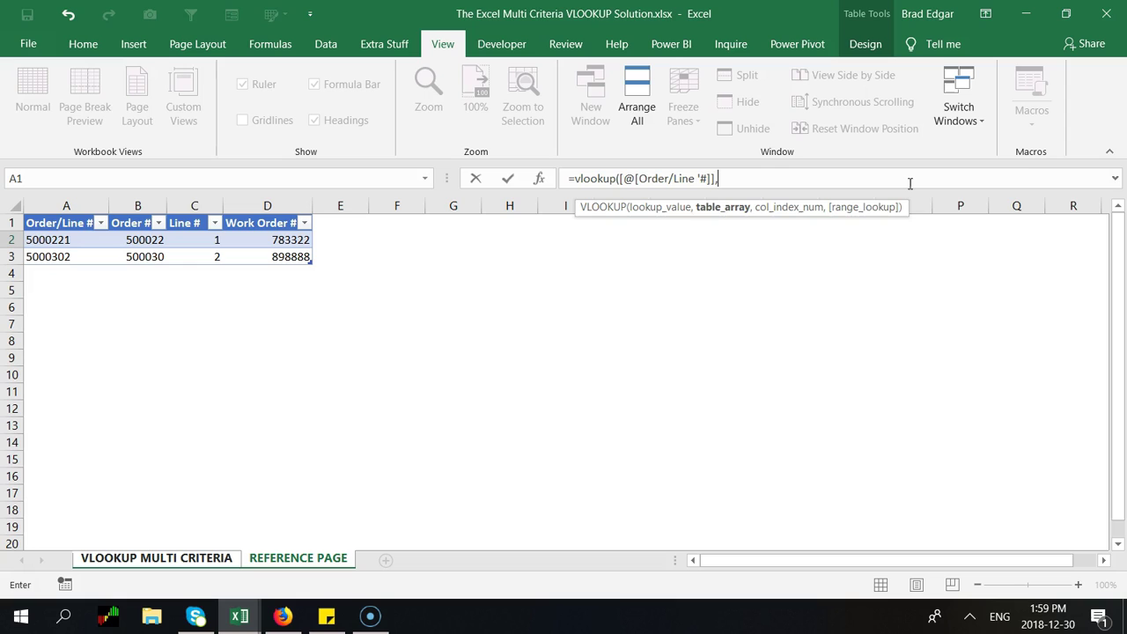
drag(53, 224, 232, 261)
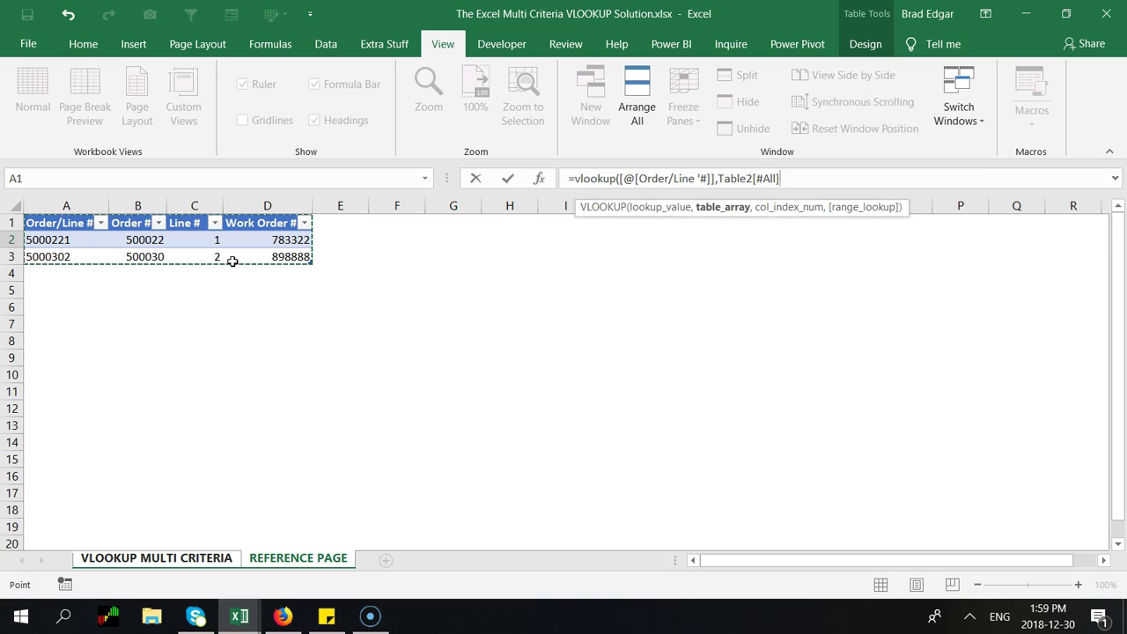
text(,4)
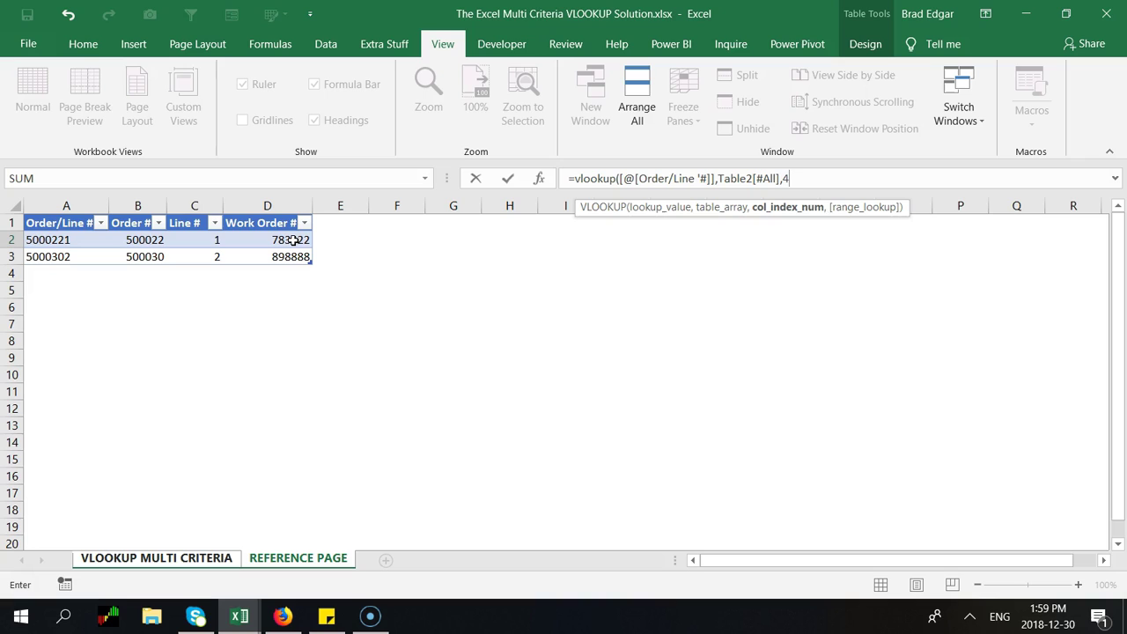
- Complete the VLOOKUP with FALSE for an exact match, returning 783322 and 898888
text(,)
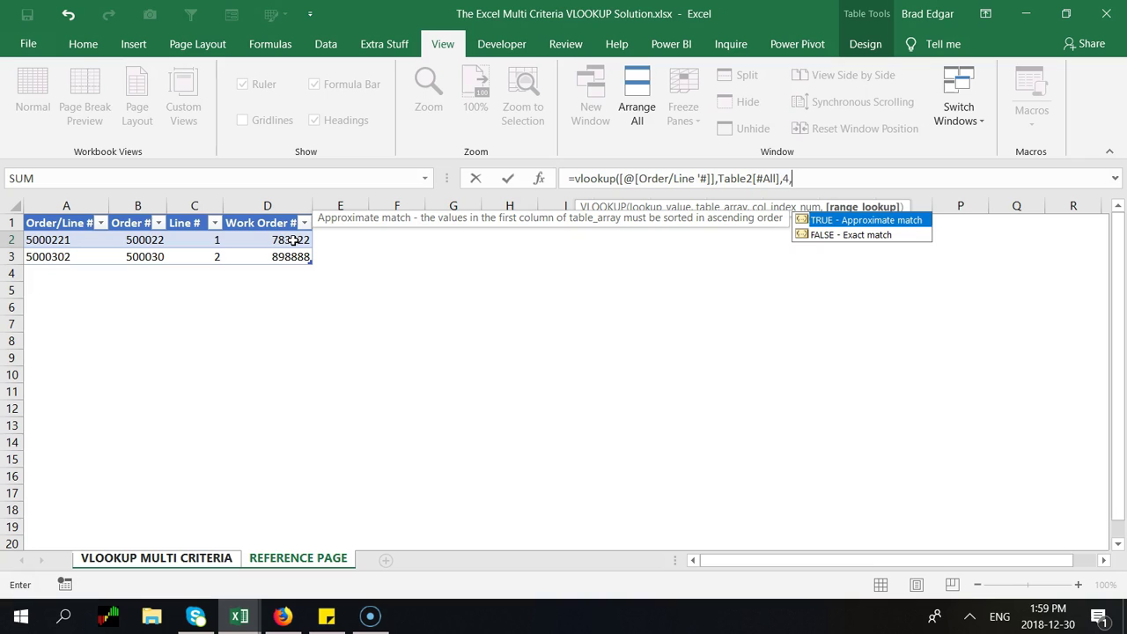
text(lse))
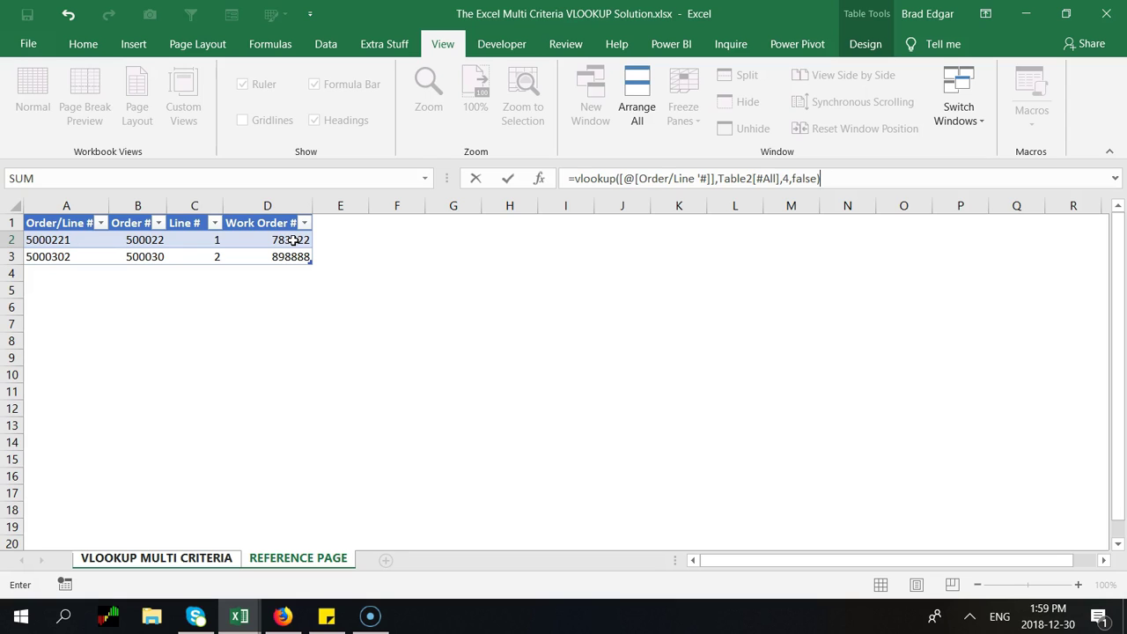
key(Return)
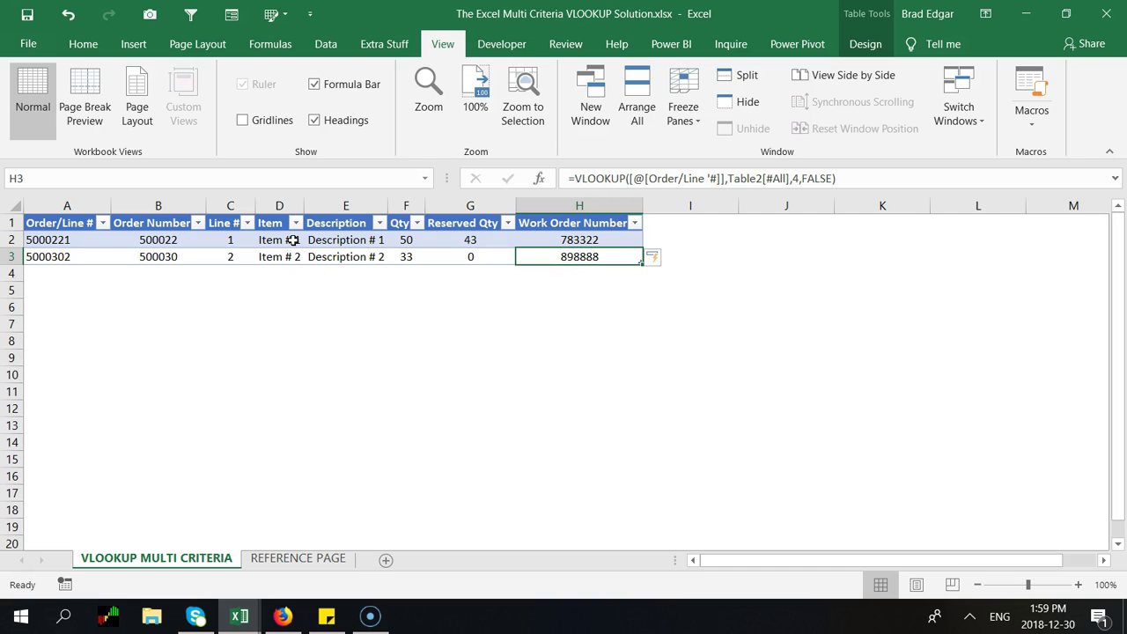